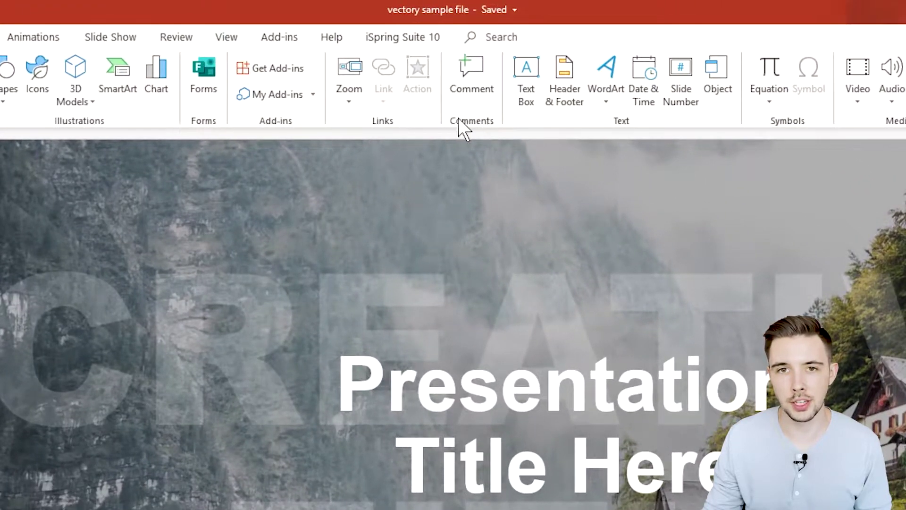
# Post a 'March 2020' comment on slide 1, pinned next to the May 2020 date
pyautogui.click(466, 74)
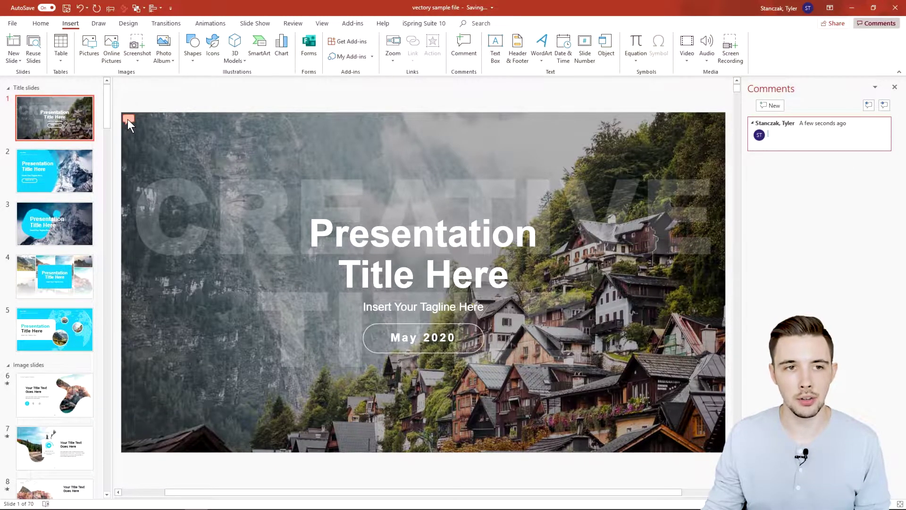
pyautogui.moveTo(129, 123)
pyautogui.mouseDown()
pyautogui.moveTo(201, 191)
pyautogui.moveTo(368, 212)
pyautogui.moveTo(572, 173)
pyautogui.moveTo(669, 201)
pyautogui.moveTo(477, 172)
pyautogui.moveTo(286, 265)
pyautogui.moveTo(482, 212)
pyautogui.moveTo(546, 212)
pyautogui.moveTo(522, 144)
pyautogui.moveTo(425, 326)
pyautogui.moveTo(449, 333)
pyautogui.mouseUp()
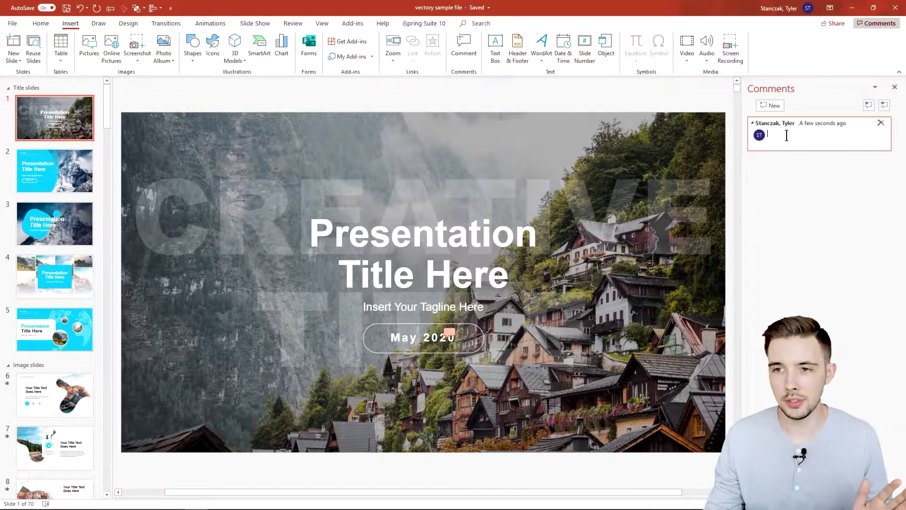
pyautogui.write('March 2020')
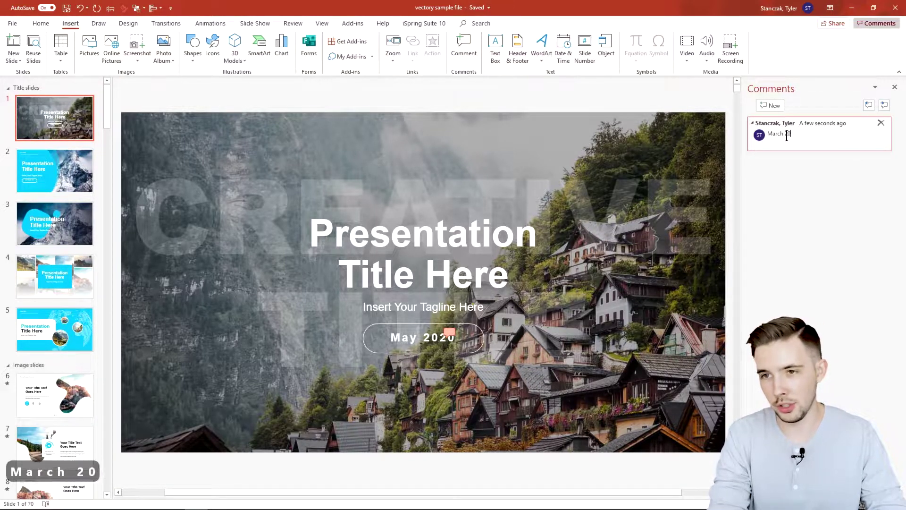
pyautogui.click(621, 97)
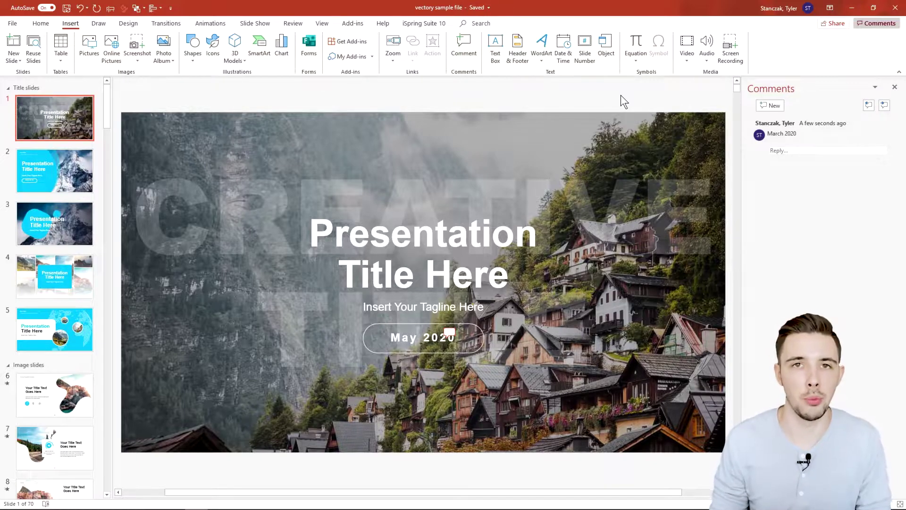
# Go to slide 4 with the photo collage
pyautogui.click(90, 180)
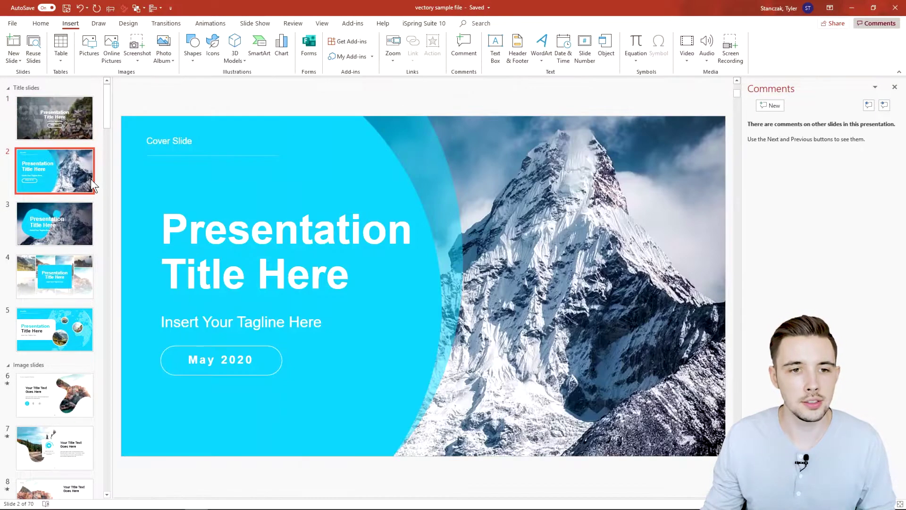
pyautogui.click(69, 238)
pyautogui.click(83, 273)
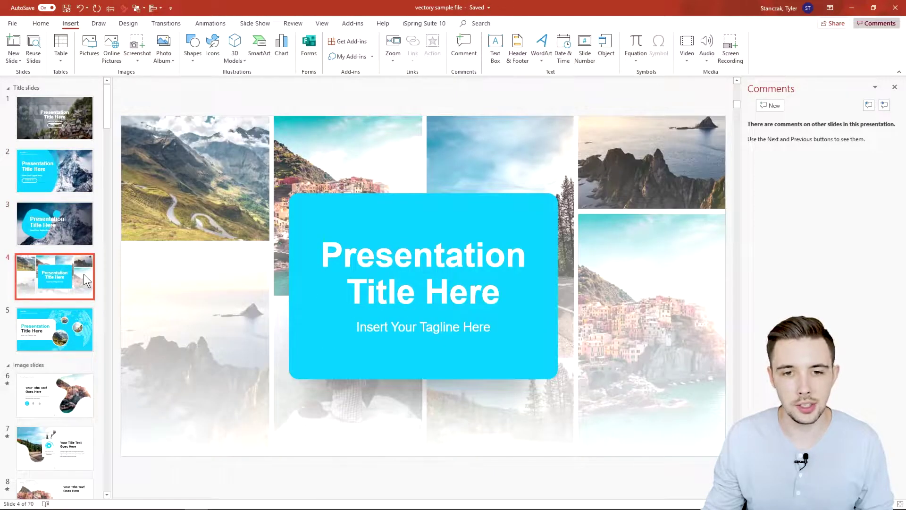
# Post the comment 'Change this visual' on the collage and pin it on the left mountain photo
pyautogui.rightClick(203, 163)
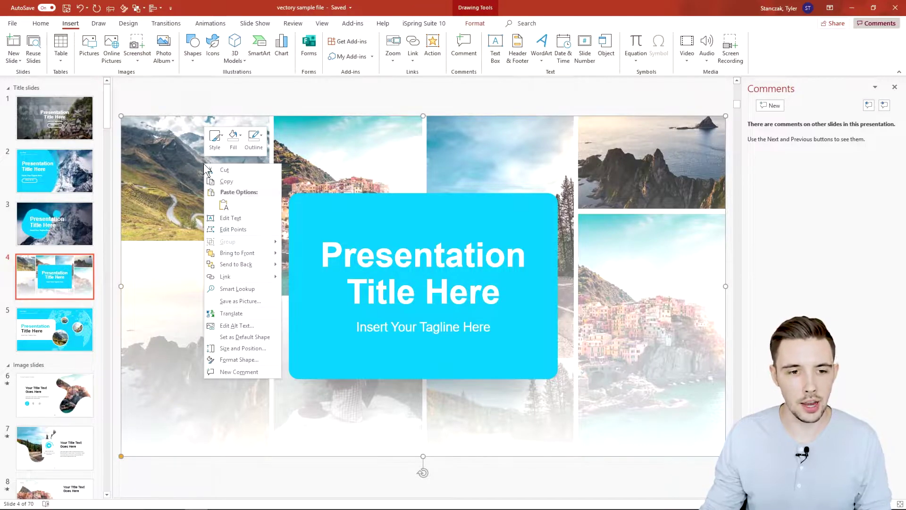
pyautogui.click(239, 372)
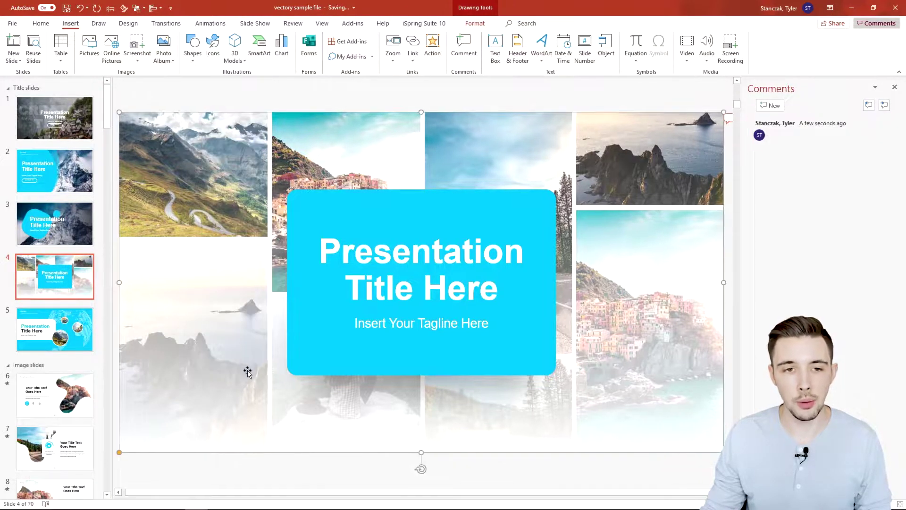
pyautogui.write('C')
pyautogui.press('BackSpace')
pyautogui.write('Change th')
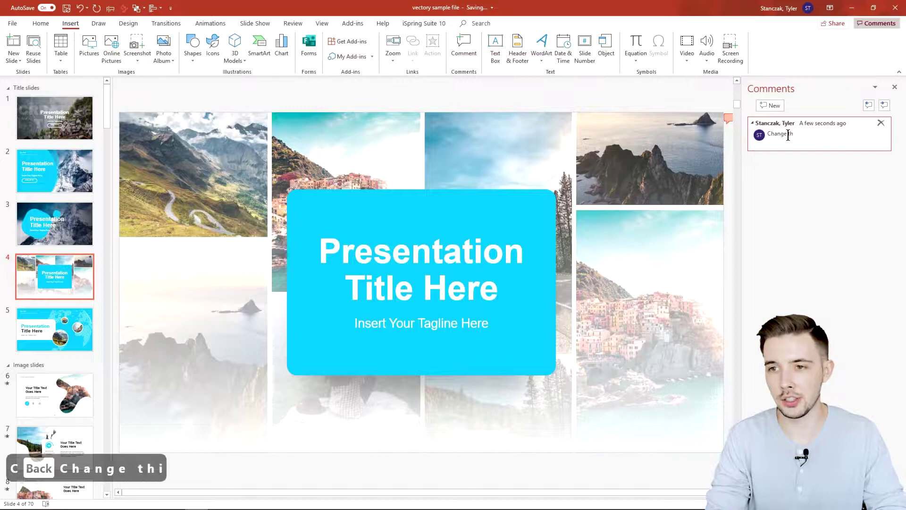
pyautogui.write('is visual')
pyautogui.press('Return')
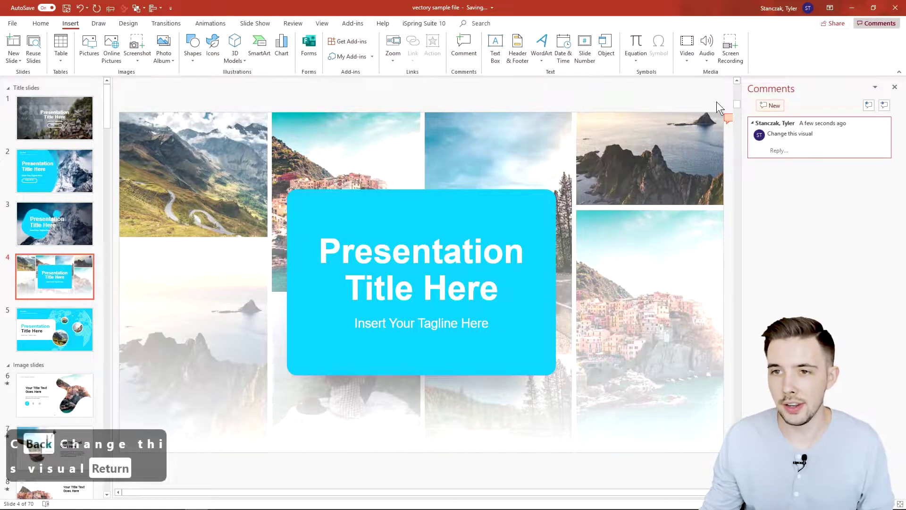
pyautogui.moveTo(729, 119)
pyautogui.mouseDown()
pyautogui.moveTo(708, 118)
pyautogui.moveTo(710, 134)
pyautogui.moveTo(162, 162)
pyautogui.moveTo(193, 163)
pyautogui.mouseUp()
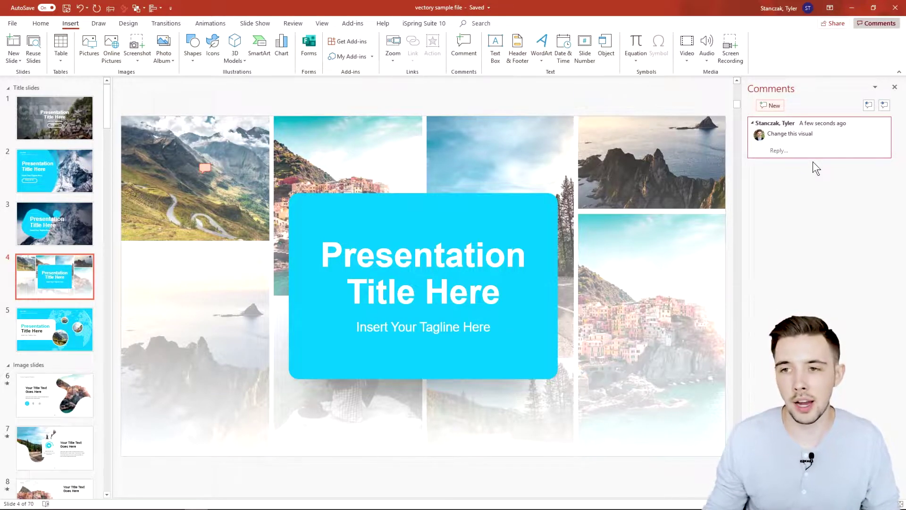
# Post a second slide 4 comment reading 'Another change needed'
pyautogui.click(788, 153)
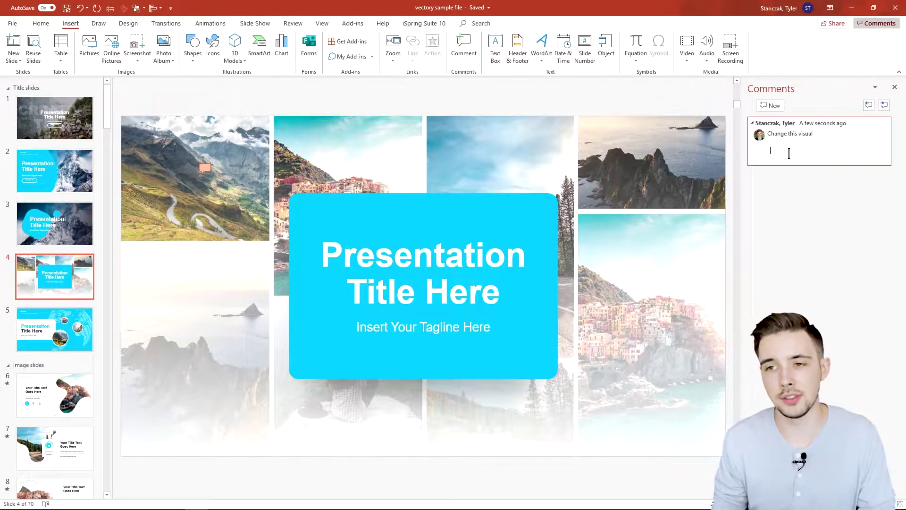
pyautogui.write('Another change needed')
pyautogui.press('Return')
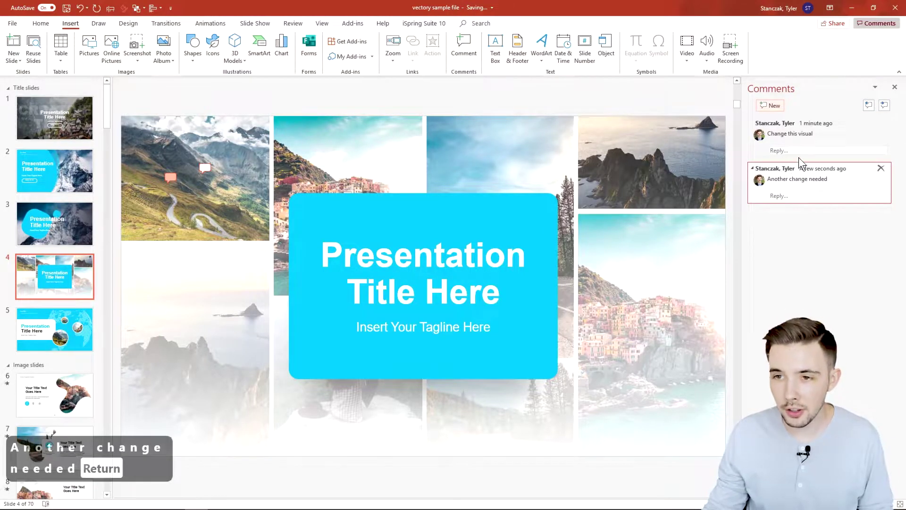
# Reply 'I just made changes to this slide check it out.' to the 'Change this visual' comment
pyautogui.click(796, 150)
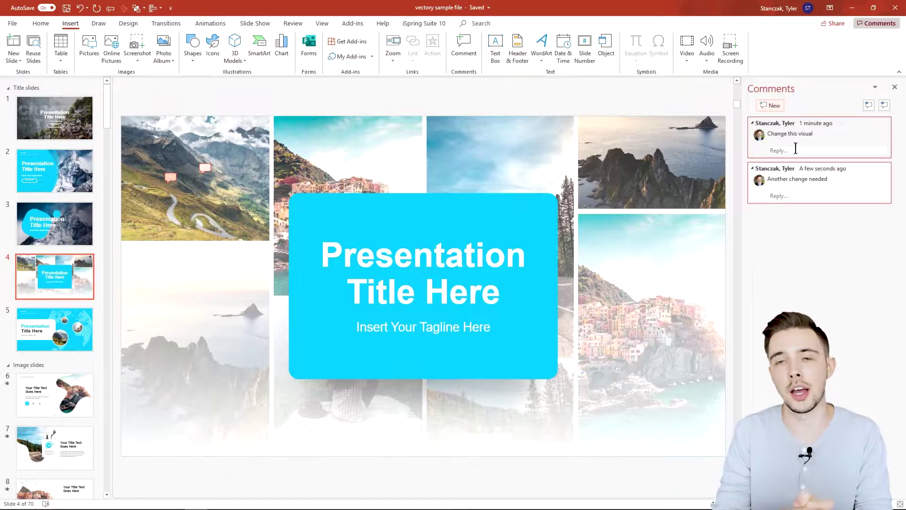
pyautogui.click(796, 148)
pyautogui.write('Hey ju')
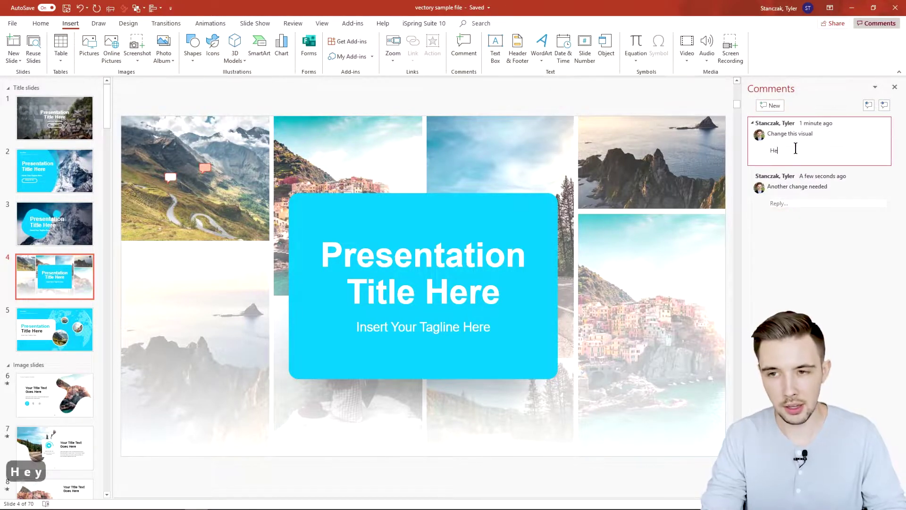
pyautogui.press('BackSpace')
pyautogui.press('BackSpace')
pyautogui.press('BackSpace')
pyautogui.write('I')
pyautogui.hotkey('shift', 'BackSpace')
pyautogui.hotkey('shift', 'BackSpace')
pyautogui.write('I just made ')
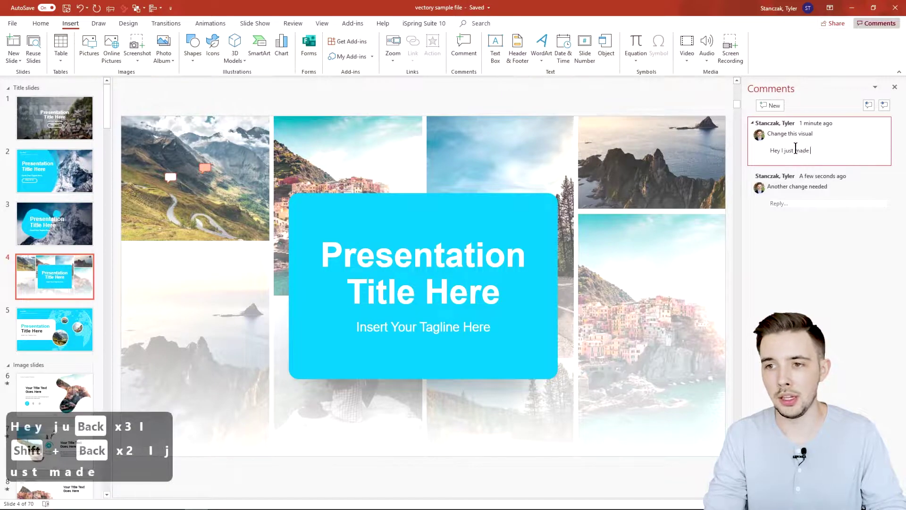
pyautogui.write('changes to thi')
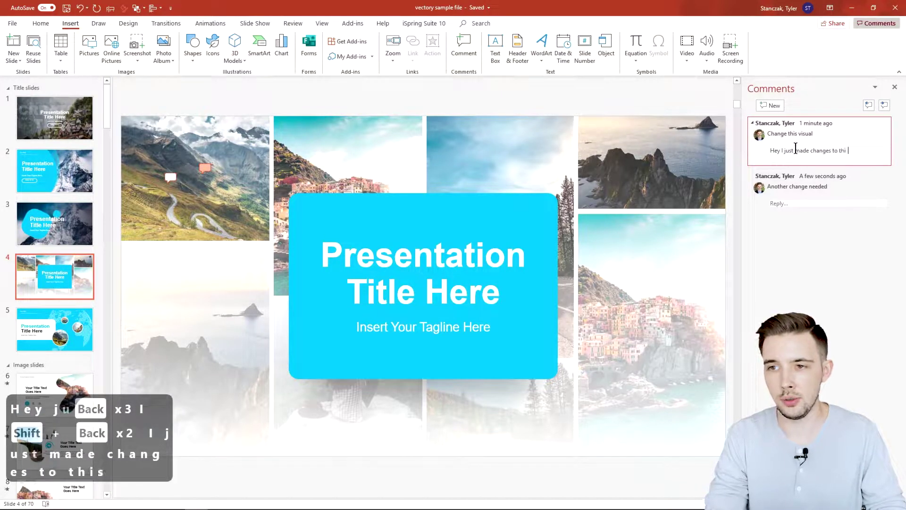
pyautogui.write('s slide check it')
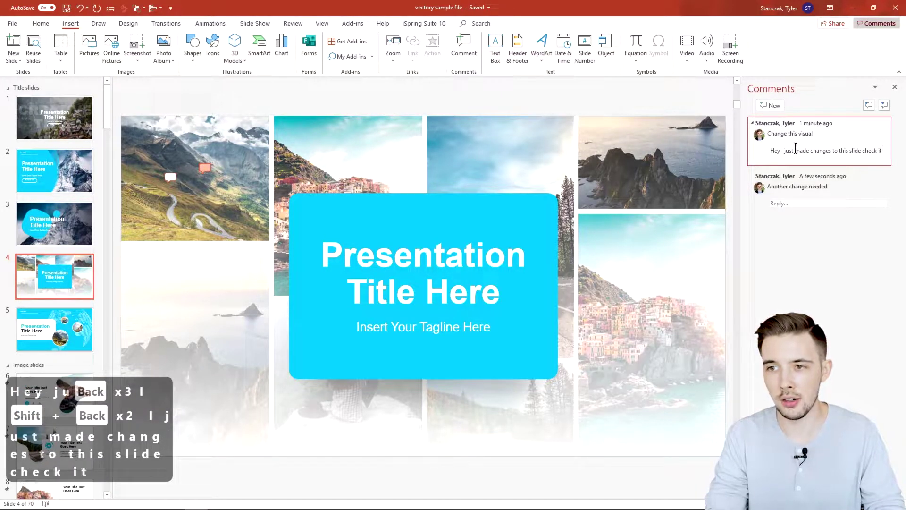
pyautogui.write(' out.')
pyautogui.press('Return')
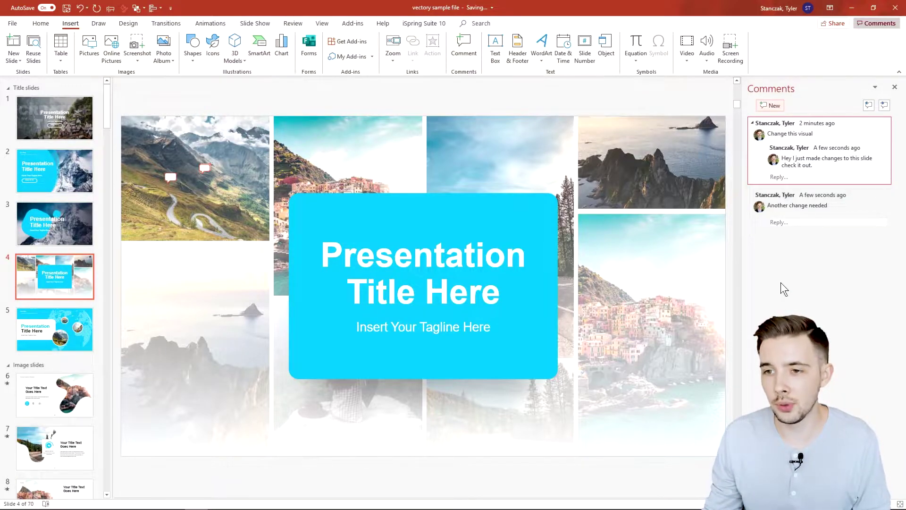
# Step through slide 4's comments with Next, then continue from the start to slide 1's comment
pyautogui.click(885, 105)
pyautogui.click(884, 106)
pyautogui.click(885, 106)
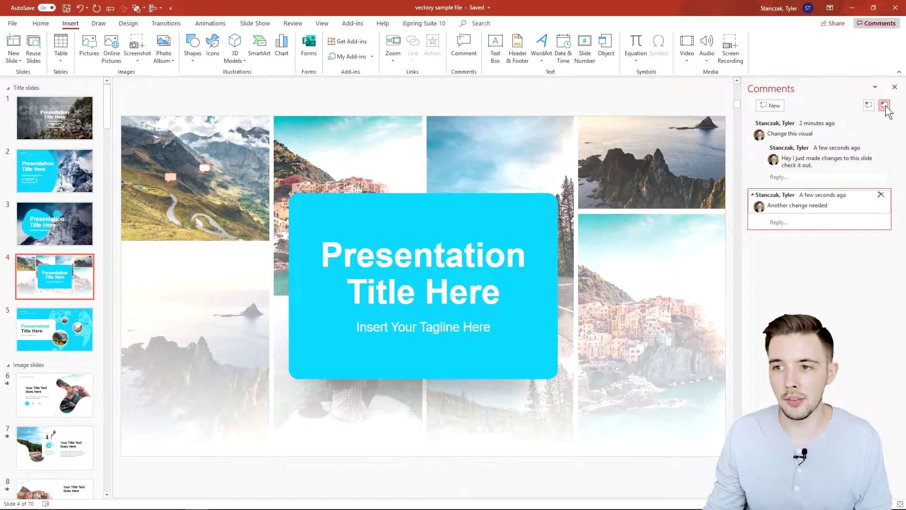
pyautogui.click(885, 106)
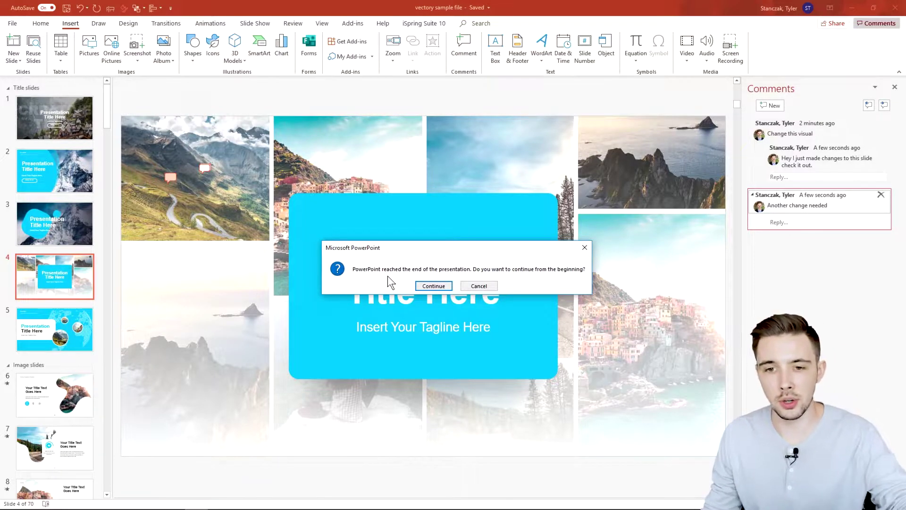
pyautogui.click(428, 284)
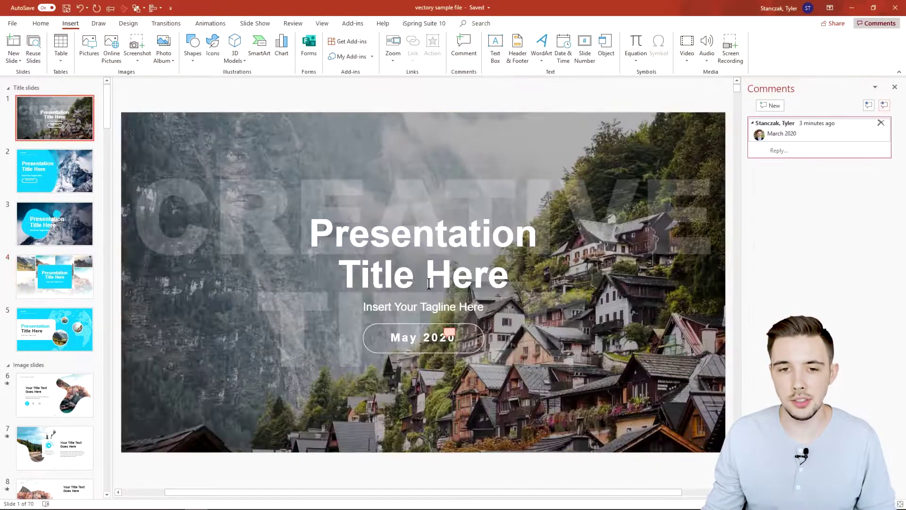
pyautogui.moveTo(766, 137)
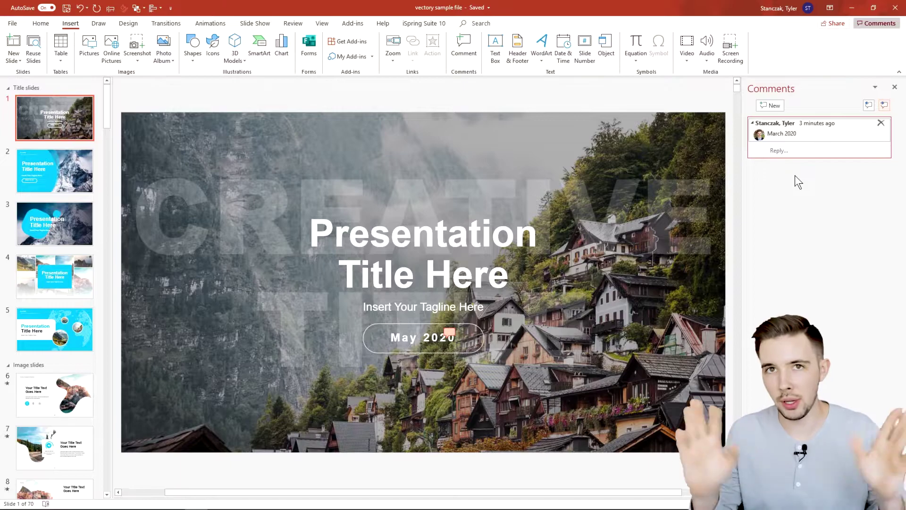
# Delete the March 2020 comment, then on slide 4 move the comment marker lower on the photo
pyautogui.click(881, 123)
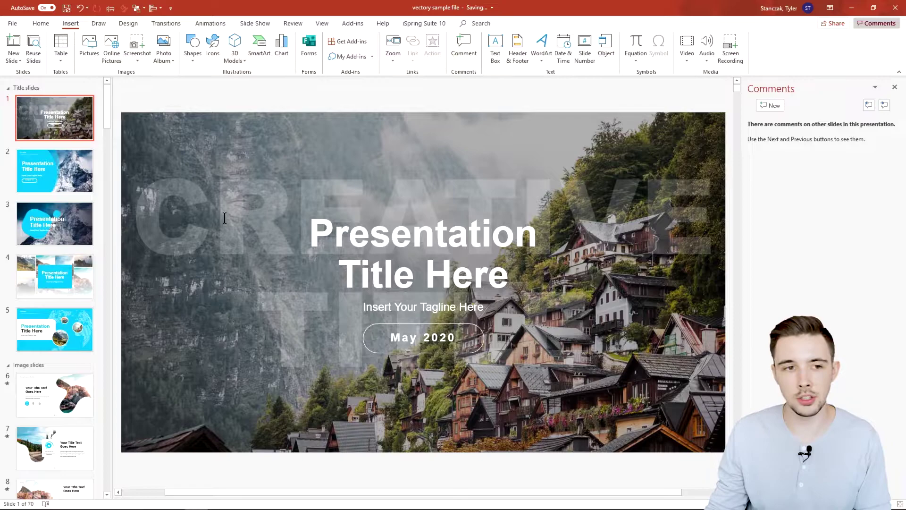
pyautogui.click(29, 157)
pyautogui.click(37, 225)
pyautogui.click(53, 268)
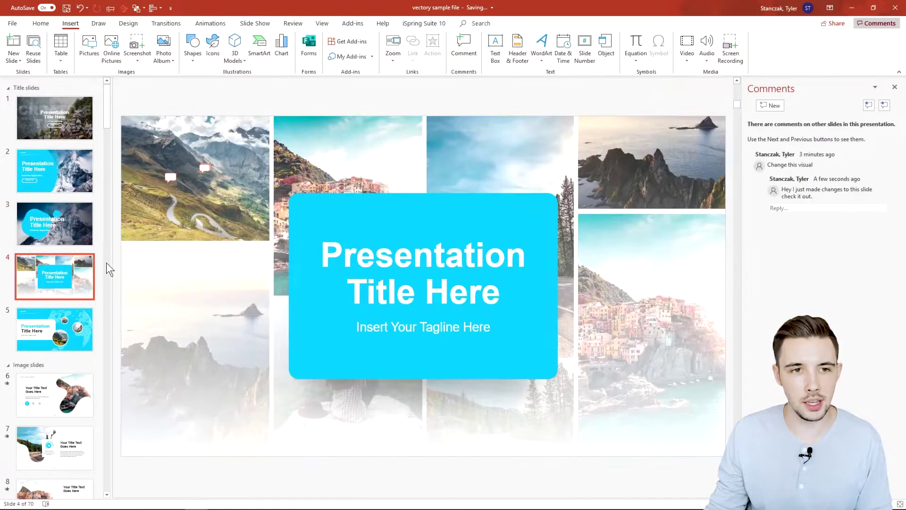
pyautogui.moveTo(207, 169); pyautogui.dragTo(210, 191)
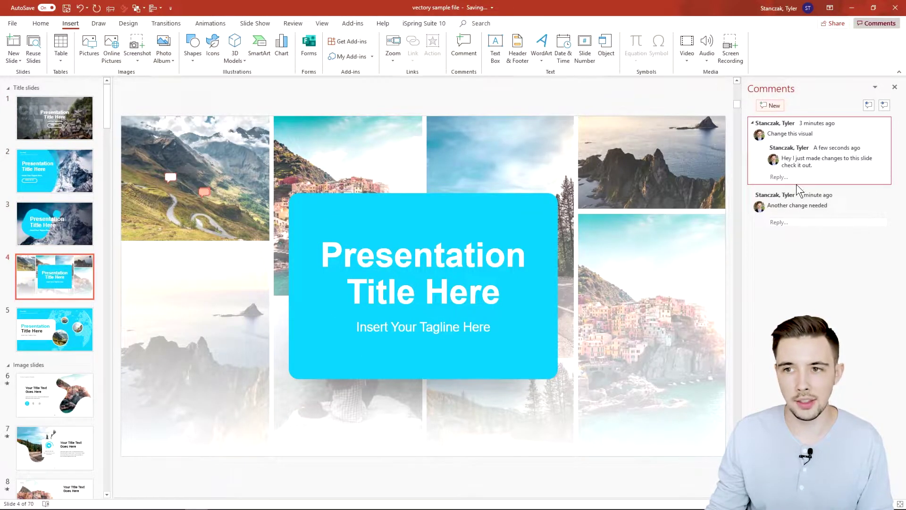
# Use the delete control on the 'Change this visual' thread, then right-click the picture group on slide 4
pyautogui.click(883, 123)
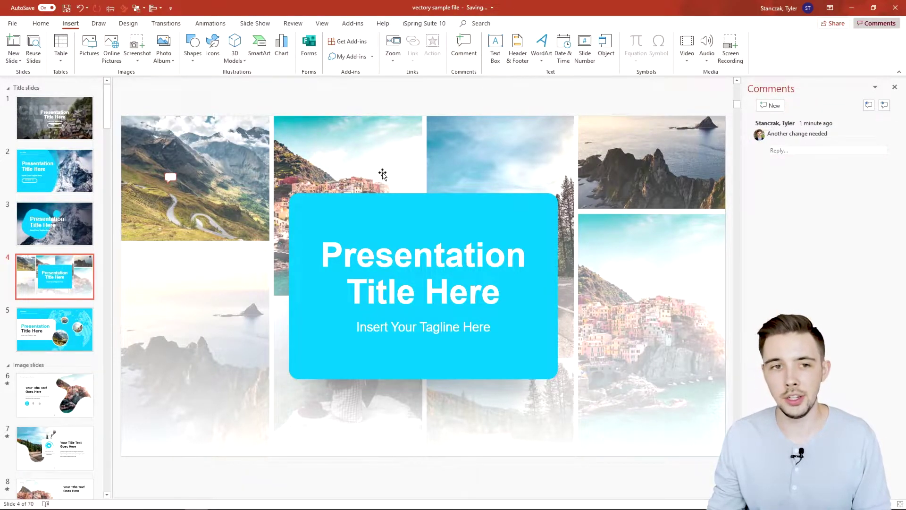
pyautogui.click(241, 177)
pyautogui.rightClick(242, 178)
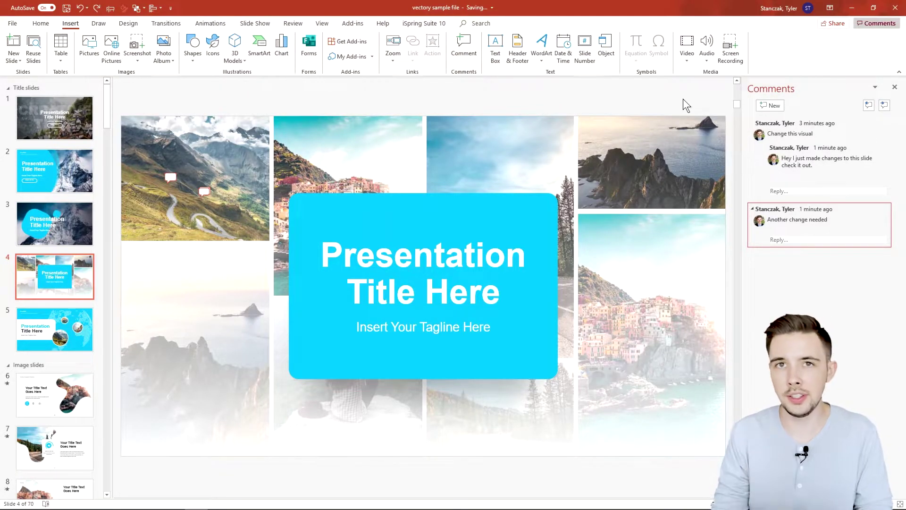
# Close the Comments pane and insert a new, empty comment on slide 4
pyautogui.click(895, 87)
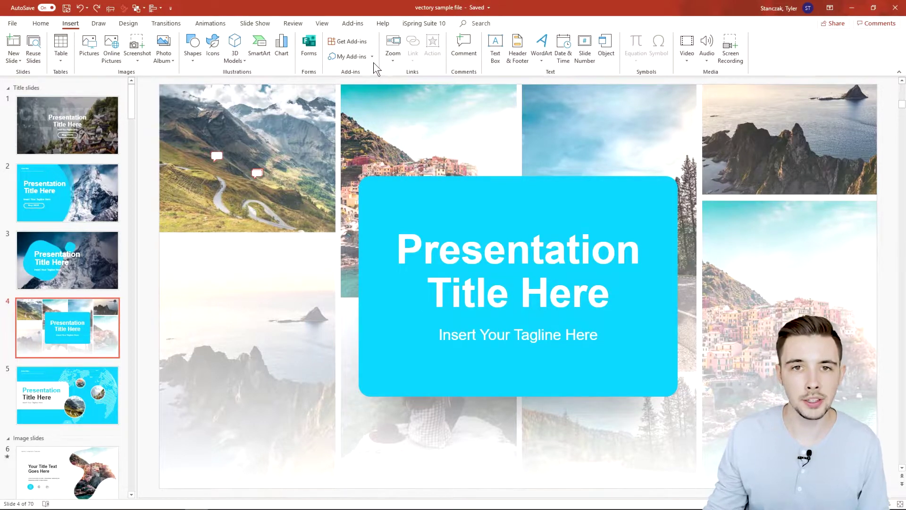
pyautogui.click(463, 46)
pyautogui.rightClick(231, 134)
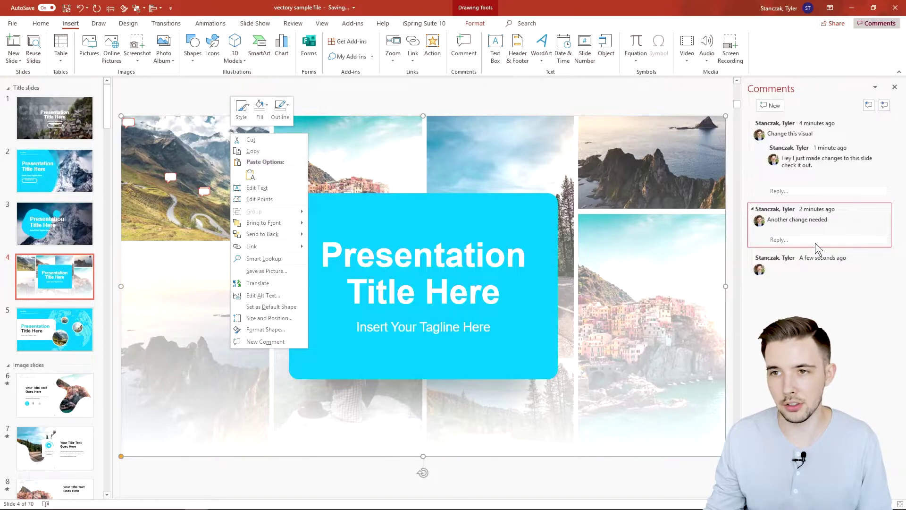
# Undock the Comments pane onto the slide, enlarge it and move it to the lower left
pyautogui.click(876, 87)
pyautogui.click(876, 87)
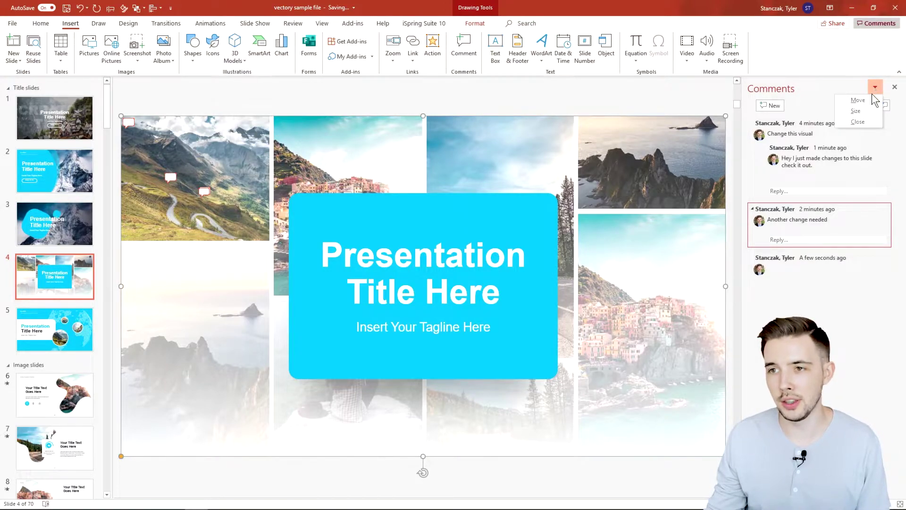
pyautogui.click(871, 99)
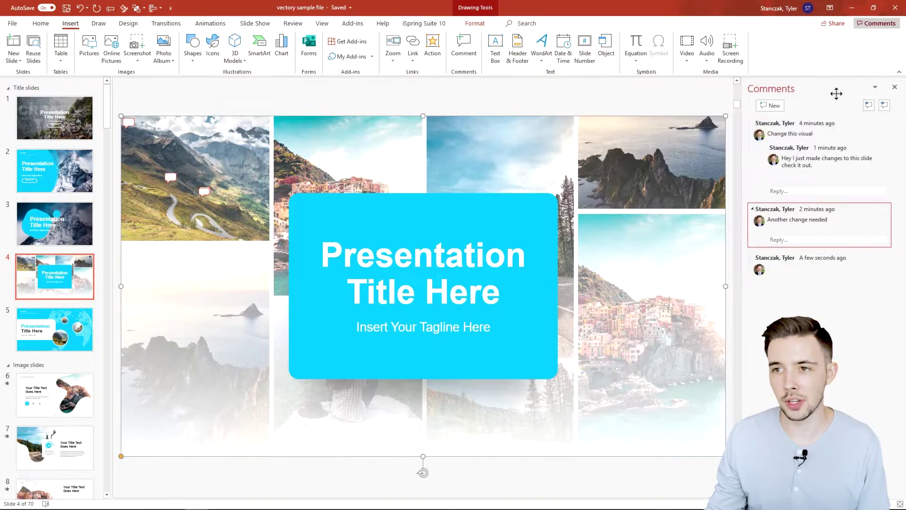
pyautogui.moveTo(836, 94); pyautogui.dragTo(242, 241)
pyautogui.moveTo(297, 350); pyautogui.dragTo(422, 462)
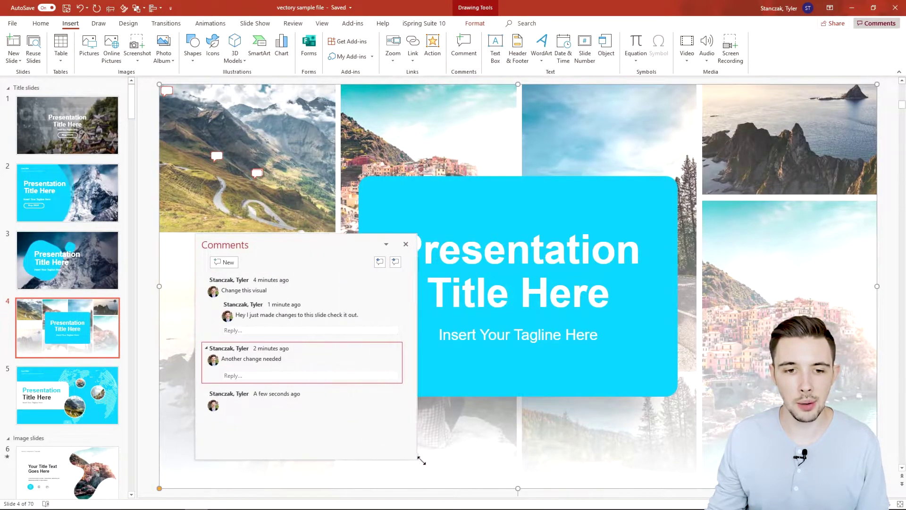
pyautogui.moveTo(353, 245); pyautogui.dragTo(190, 281)
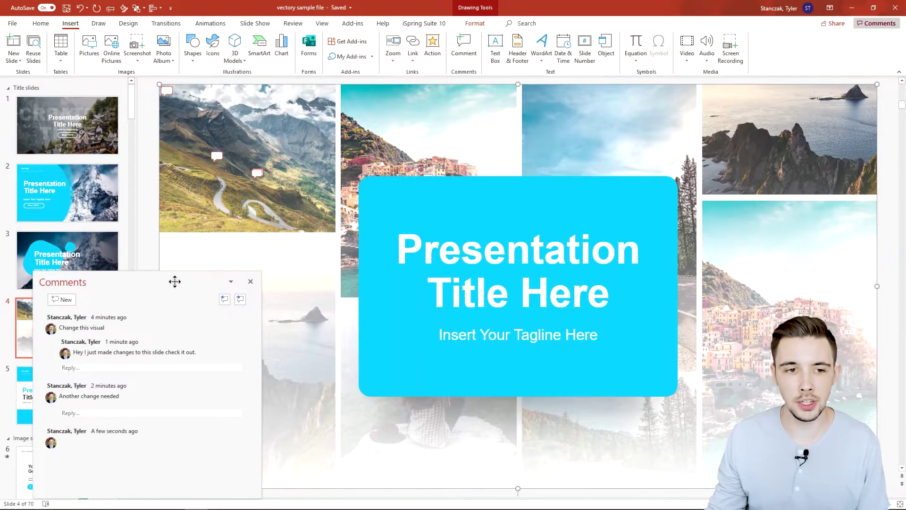
# Move the pane to the upper right, narrow it, dock it on the right edge and close it
pyautogui.moveTo(174, 281); pyautogui.dragTo(782, 110)
pyautogui.moveTo(644, 323); pyautogui.dragTo(704, 312)
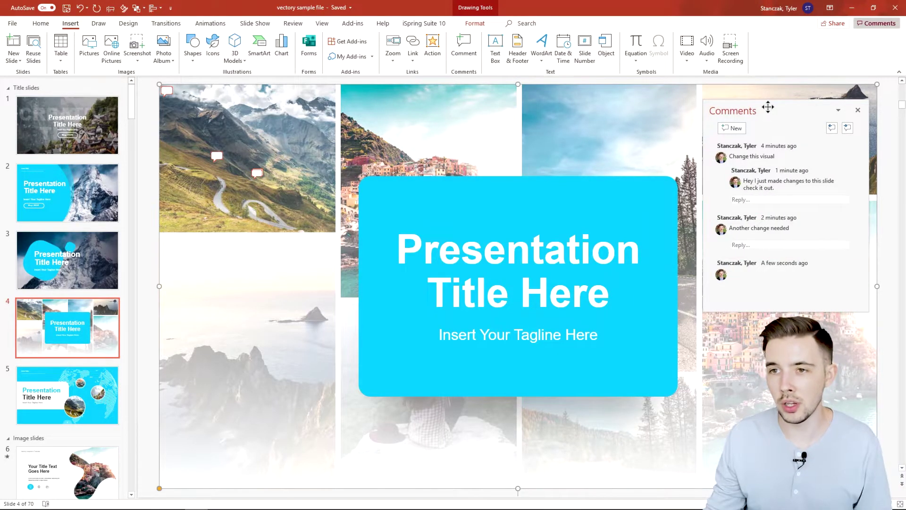
pyautogui.moveTo(767, 107); pyautogui.dragTo(897, 151)
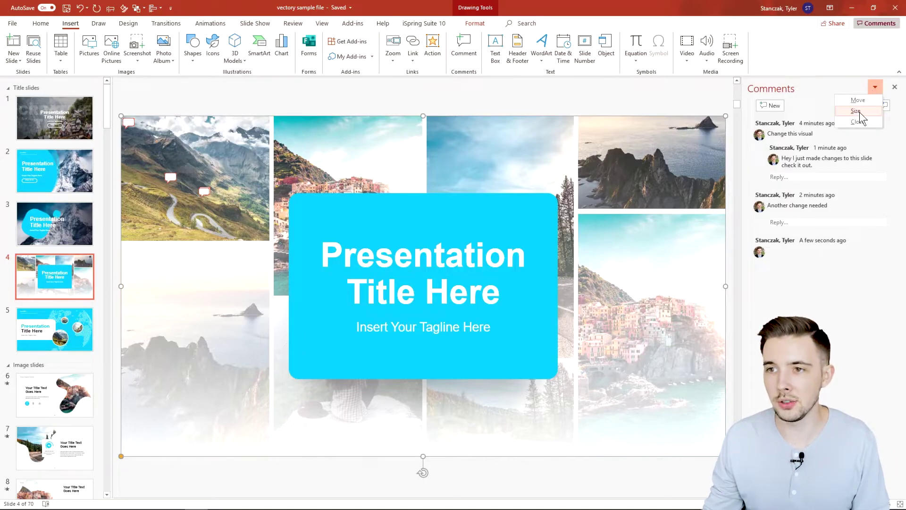
pyautogui.moveTo(741, 287); pyautogui.dragTo(748, 288)
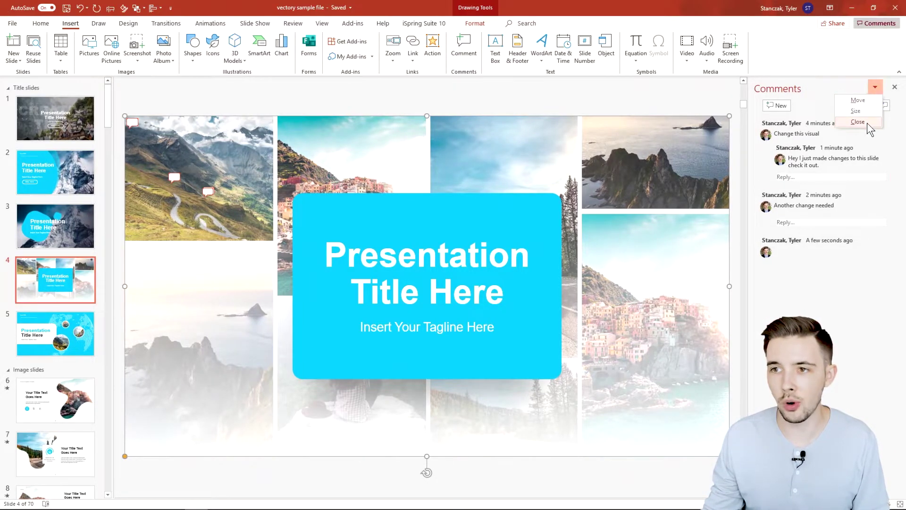
pyautogui.click(858, 122)
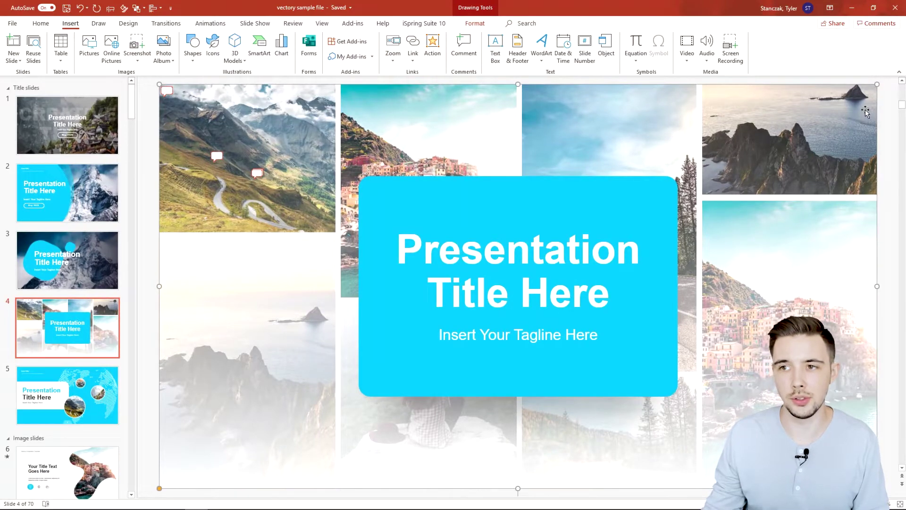